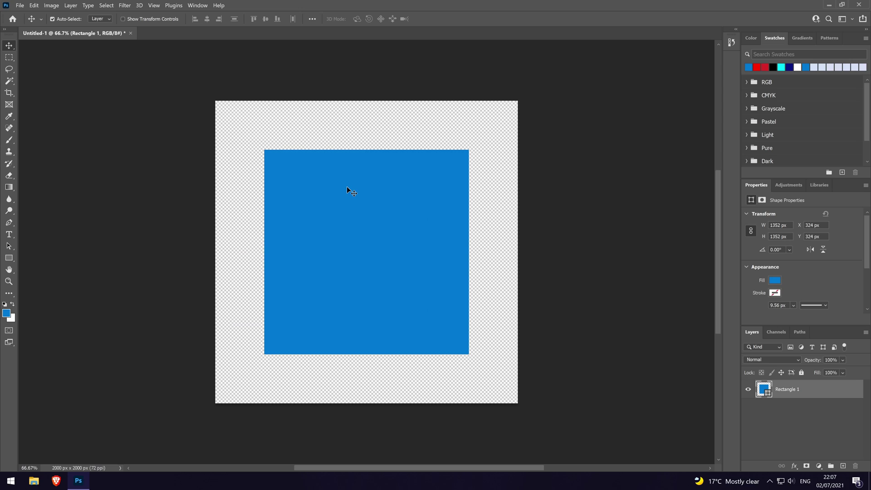
# Step: Try rounding the square's top-left corner with its live corner handle, then make it sharp again
pyautogui.click(8, 258)
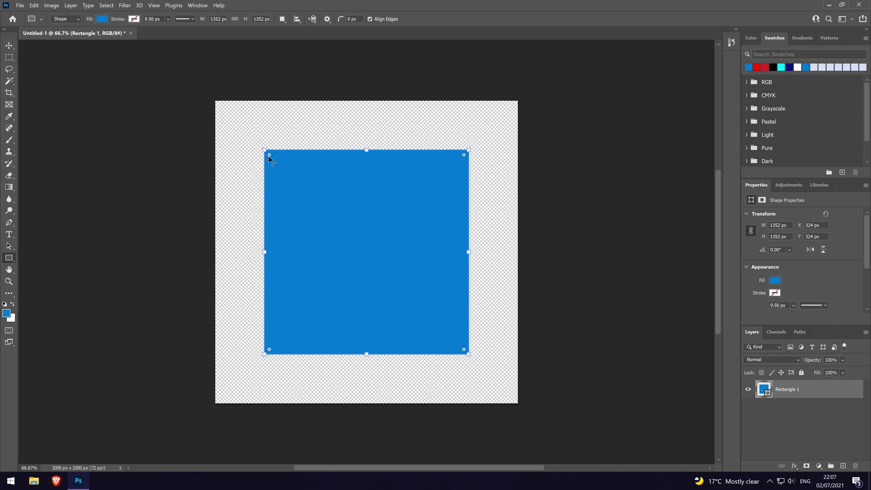
pyautogui.moveTo(270, 158); pyautogui.dragTo(309, 183)
pyautogui.click(355, 229)
pyautogui.press('Escape')
pyautogui.moveTo(310, 194); pyautogui.dragTo(224, 102)
pyautogui.click(9, 45)
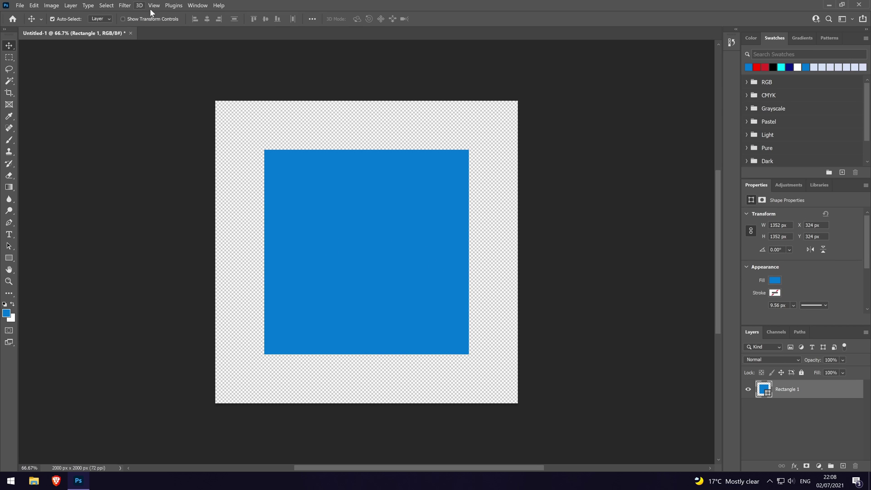
# Step: With the Rectangle tool (U) active, enter a 50 px radius in the Properties corner fields
pyautogui.click(197, 6)
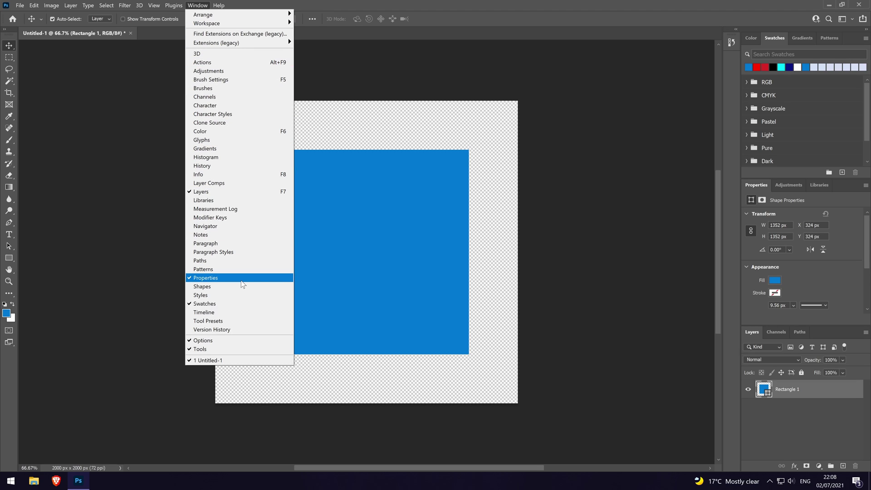
pyautogui.click(222, 278)
pyautogui.press('u')
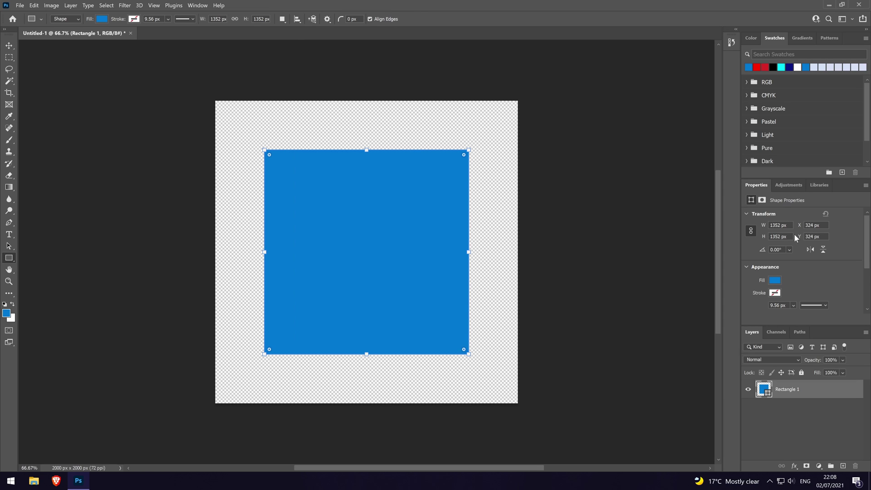
pyautogui.scroll(-3, 808, 282)
pyautogui.scroll(-2, 802, 259)
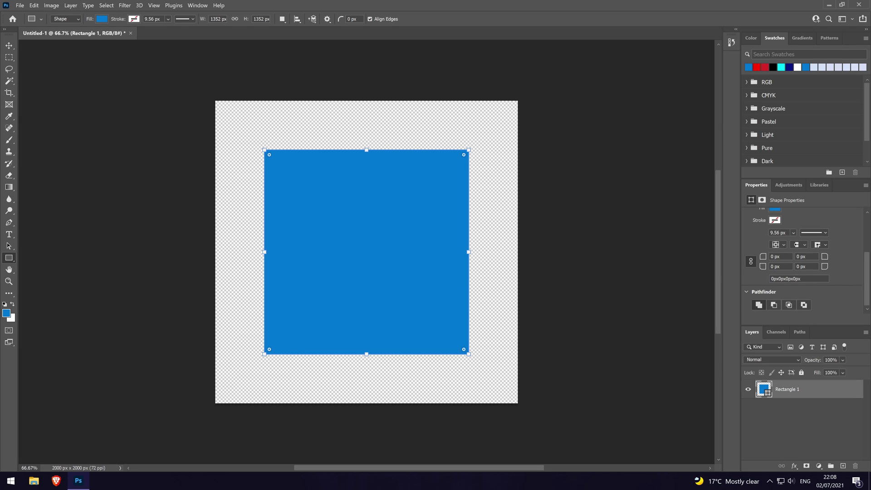
pyautogui.click(775, 256)
pyautogui.write('50')
pyautogui.press('Return')
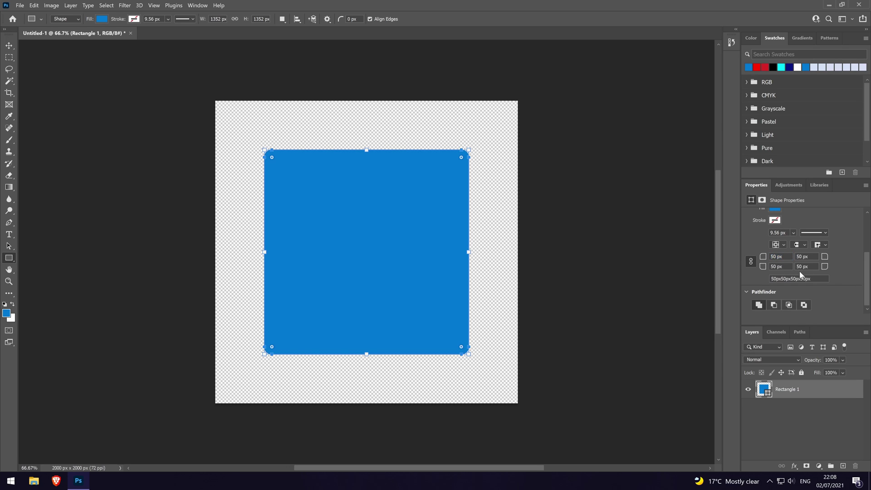